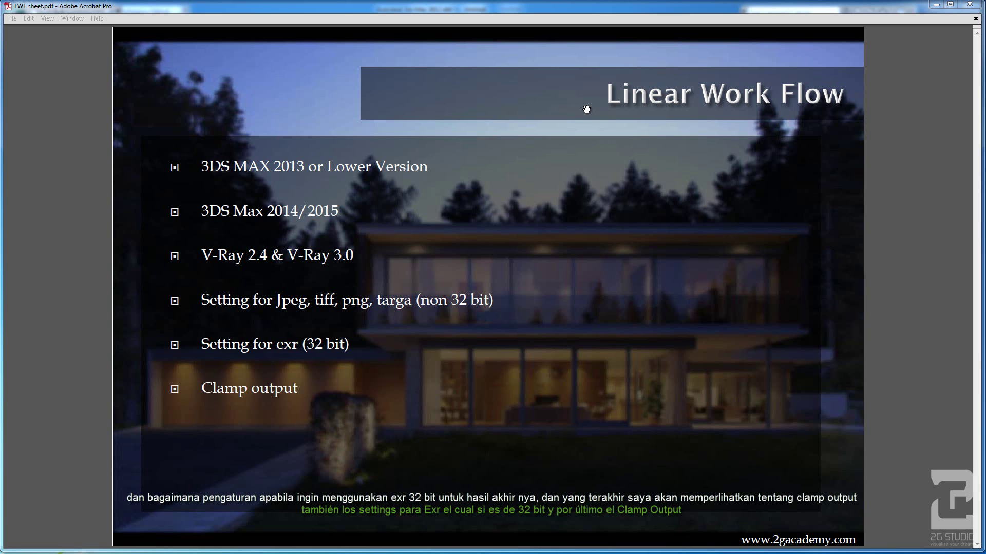
In 3ds Max 2012, inspect Gamma/LUT Setup: gamma 2.2 affecting color selectors and Material Editor.
{"action": "key", "text": "alt+Tab"}
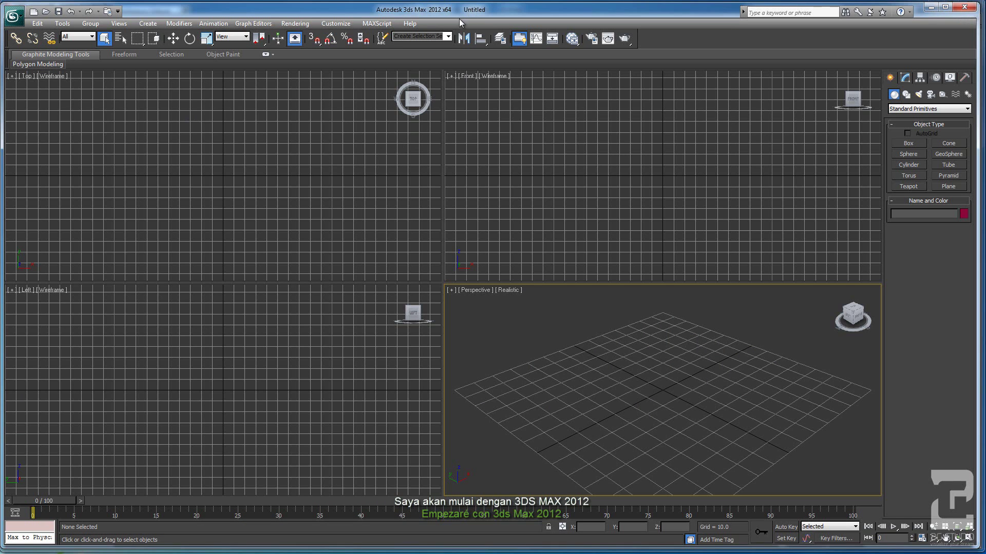
{"action": "left_click", "coordinate": [298, 24]}
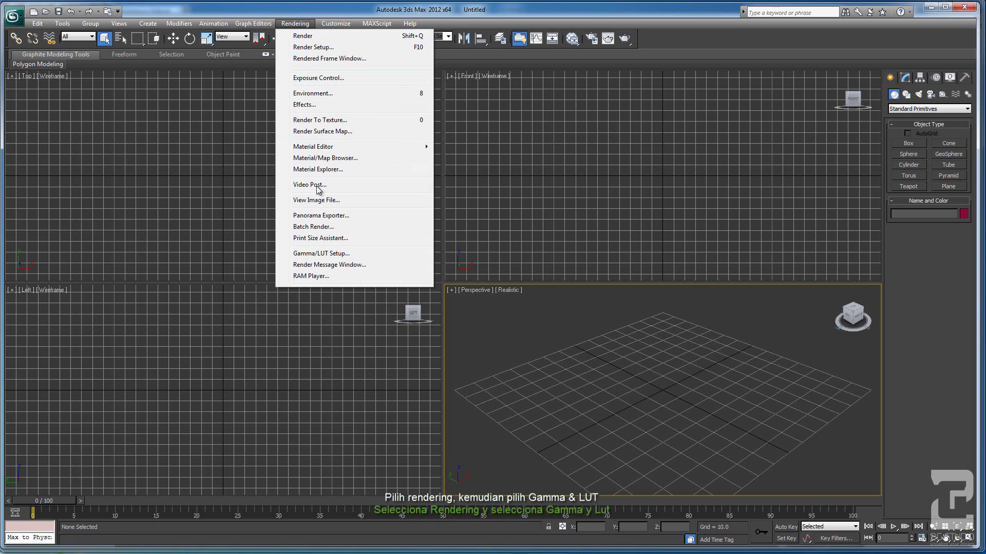
{"action": "left_click", "coordinate": [308, 253]}
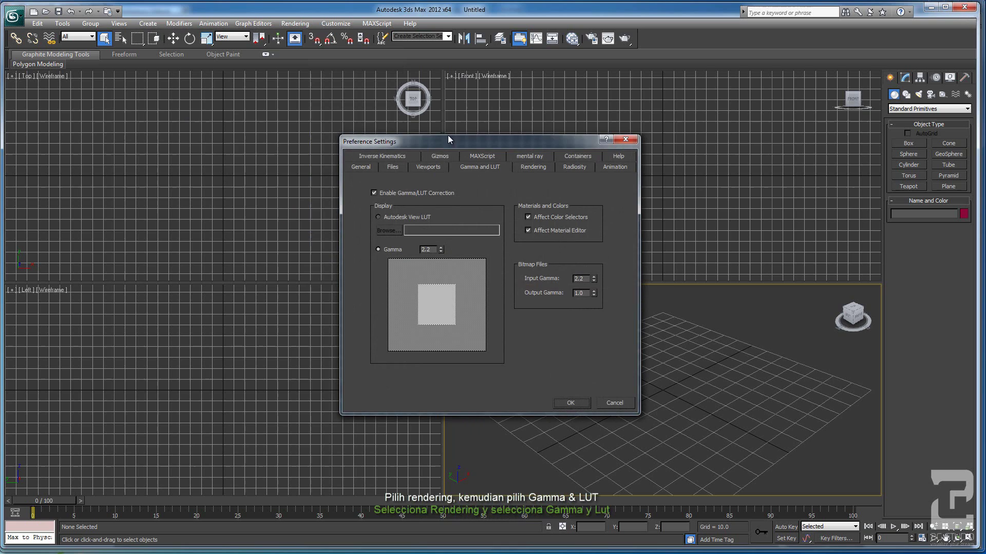
{"action": "left_click_drag", "start_coordinate": [446, 140], "coordinate": [336, 128]}
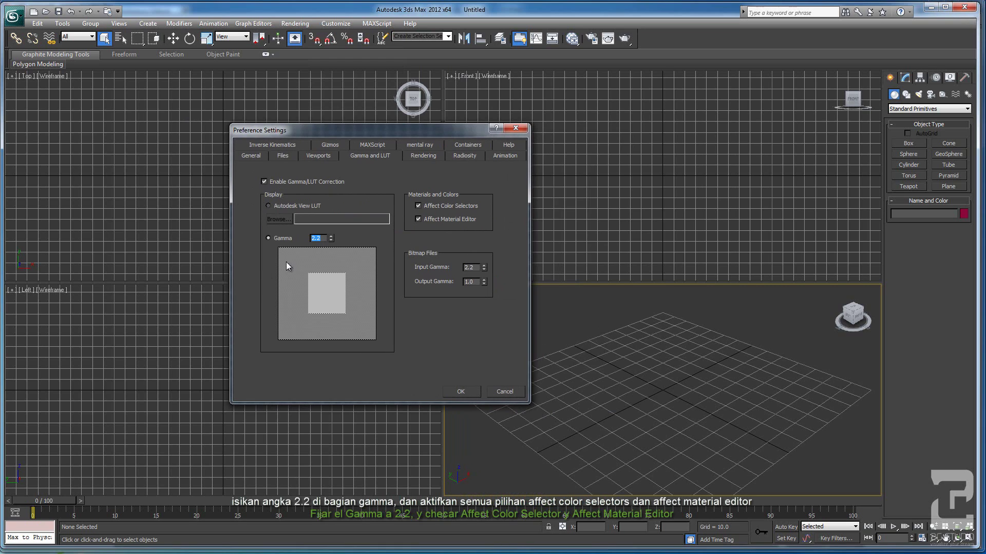
{"action": "double_click", "coordinate": [321, 239]}
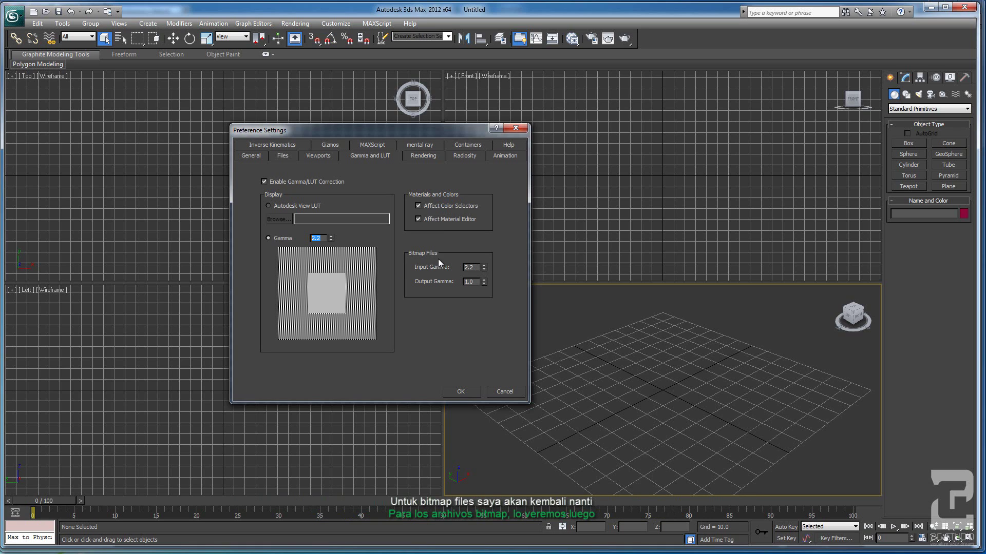
{"action": "left_click", "coordinate": [469, 282]}
Cancel the gamma dialog and view V-Ray Linear multiply color mapping at gamma 2.2 in Render Setup.
{"action": "left_click", "coordinate": [492, 390]}
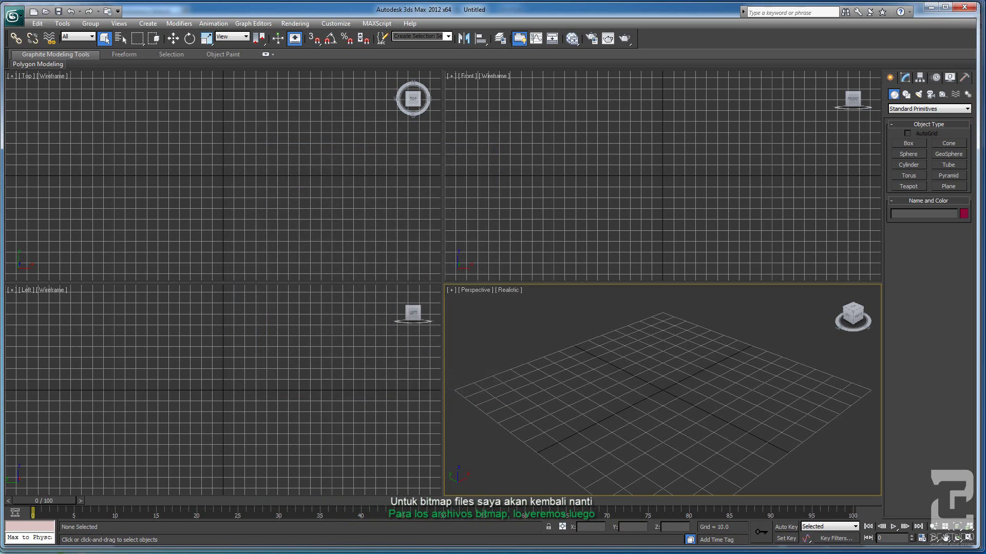
{"action": "left_click", "coordinate": [295, 24]}
{"action": "left_click", "coordinate": [298, 47]}
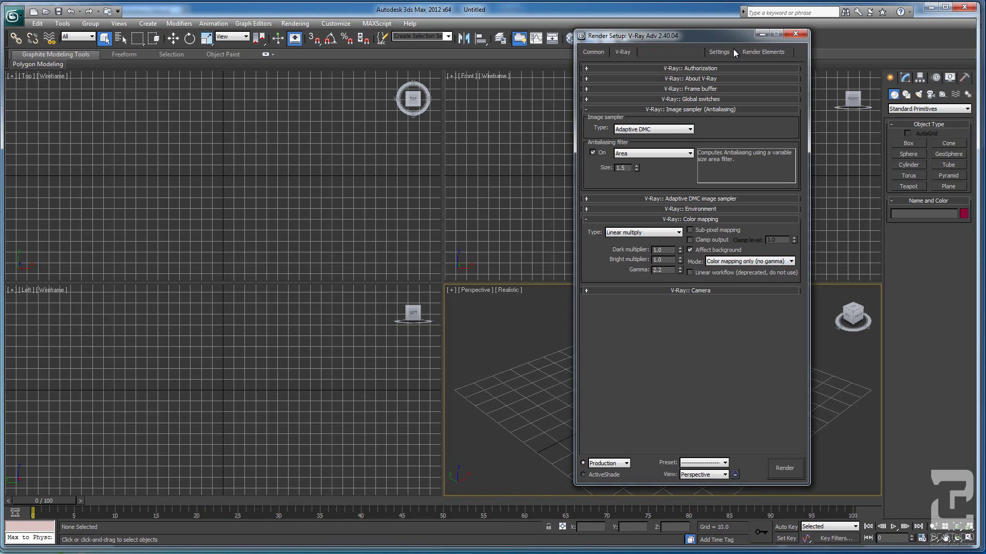
In Gamma/LUT Setup, try Output Gamma 2.2, then set it back to 1.0 for EXR output.
{"action": "left_click", "coordinate": [295, 24]}
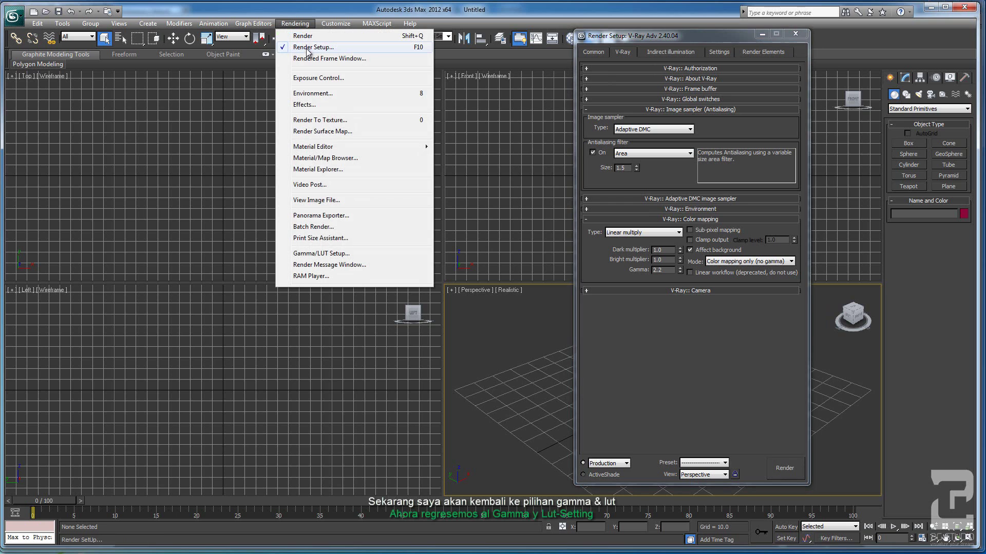
{"action": "left_click", "coordinate": [324, 254]}
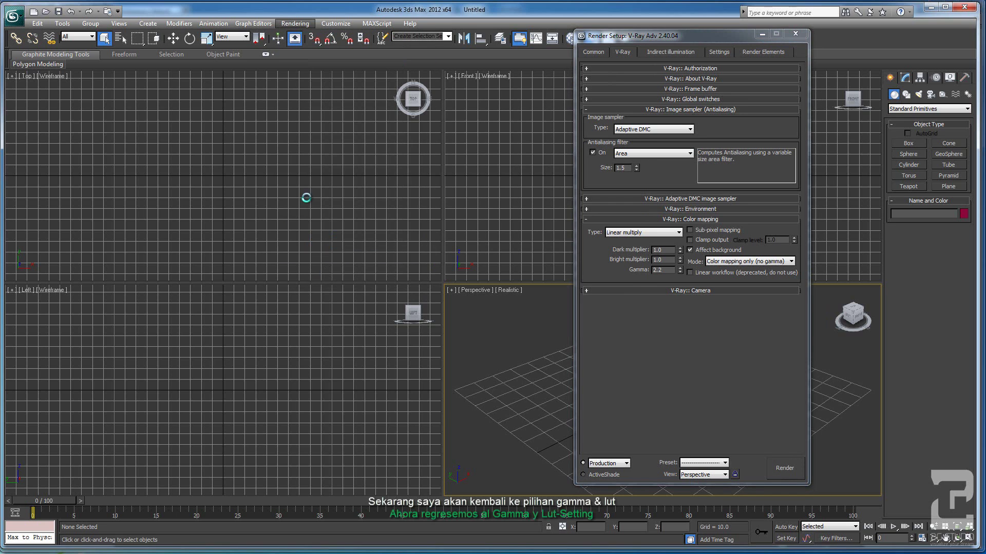
{"action": "left_click_drag", "start_coordinate": [449, 142], "coordinate": [276, 101]}
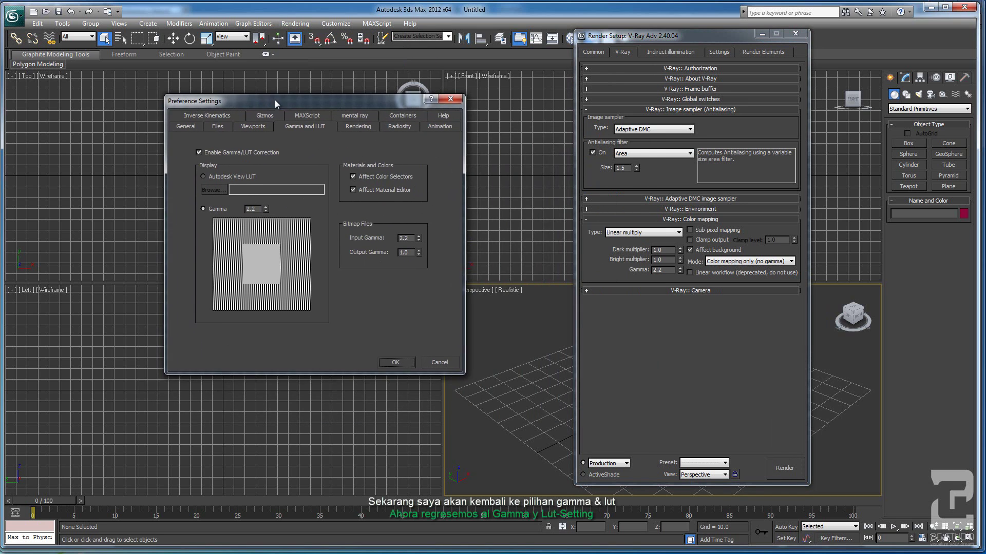
{"action": "key", "text": "Tab"}
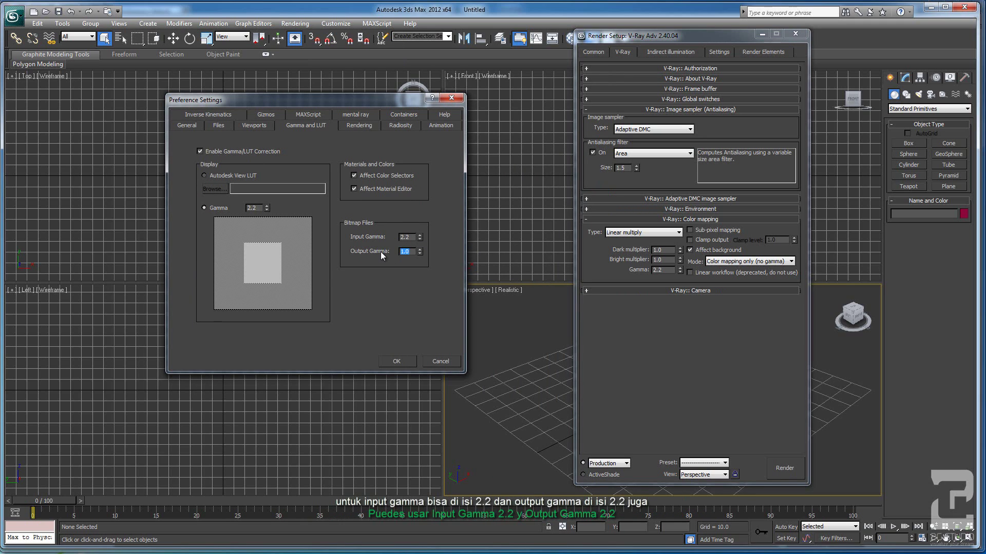
{"action": "type", "text": "2.2"}
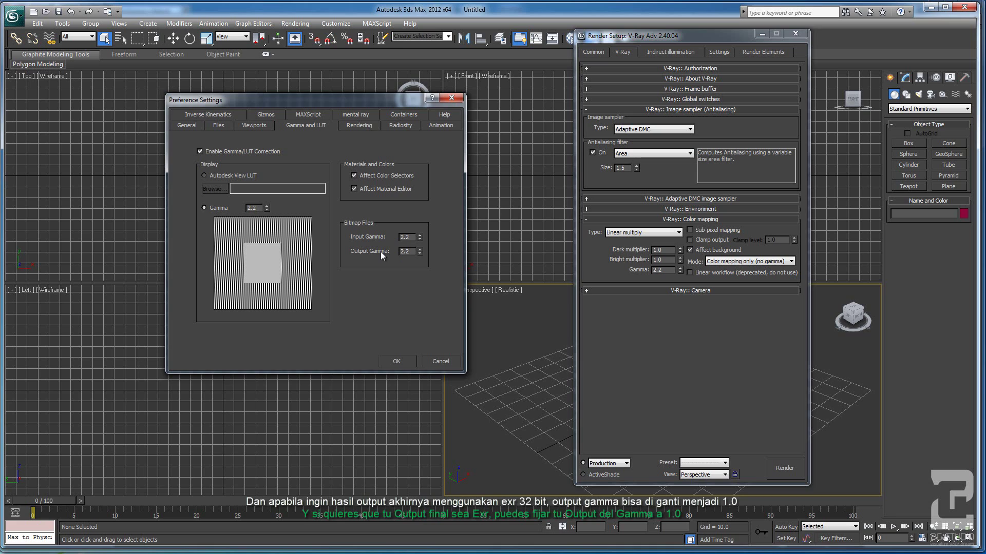
{"action": "double_click", "coordinate": [405, 252]}
{"action": "key", "text": "BackSpace"}
{"action": "key", "text": "BackSpace"}
{"action": "key", "text": "BackSpace"}
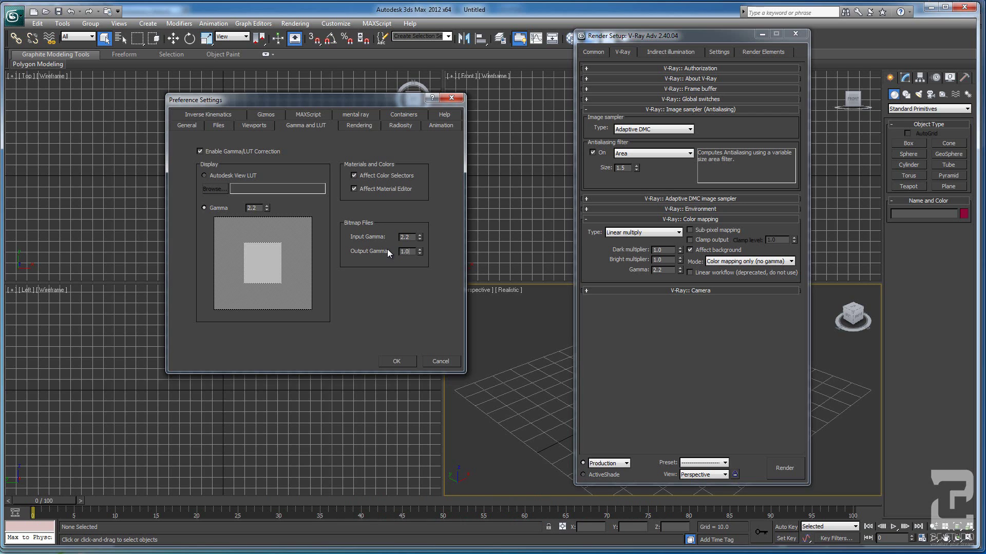
Apply the gamma settings, minimize 3ds Max 2012 and switch to the empty 3ds Max 2014 scene.
{"action": "left_click", "coordinate": [393, 358]}
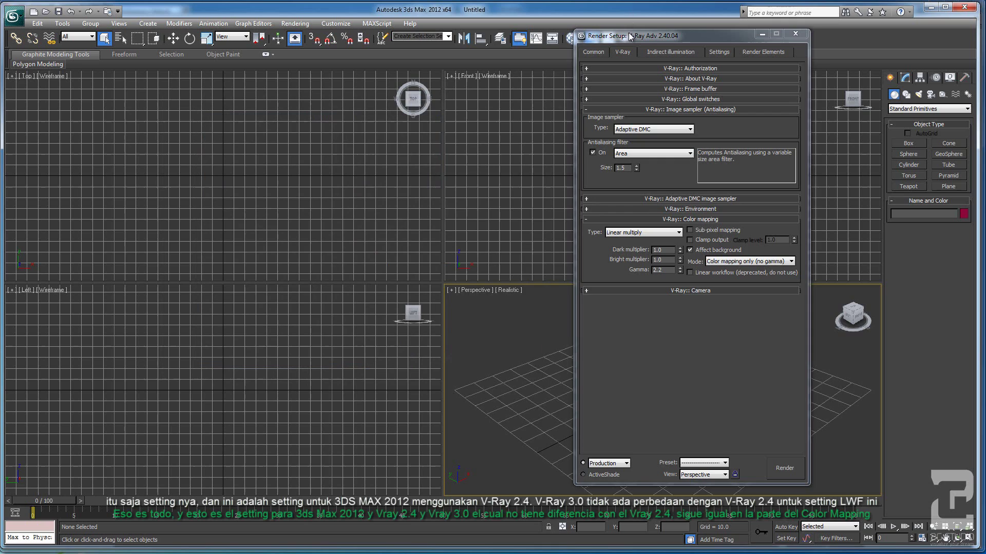
{"action": "left_click_drag", "start_coordinate": [628, 37], "coordinate": [581, 50]}
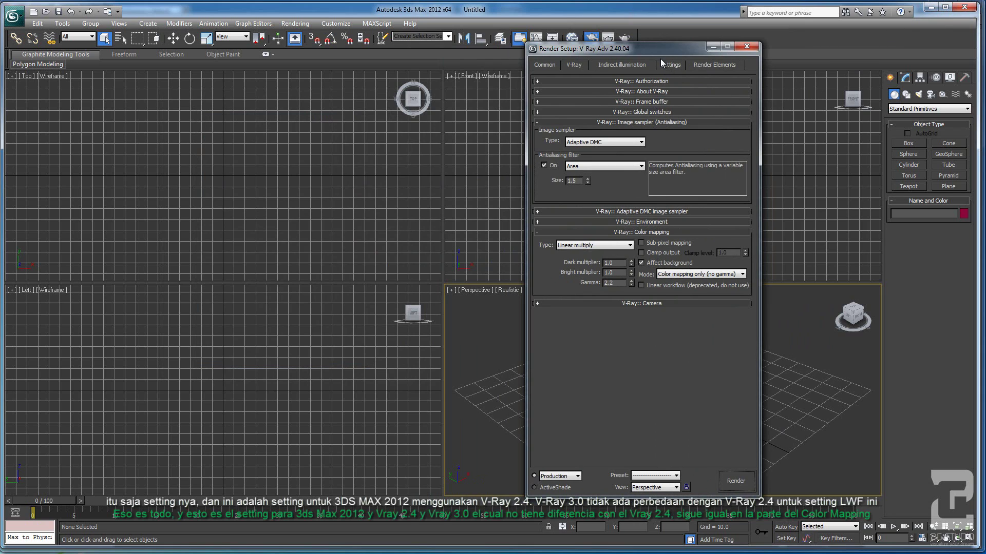
{"action": "left_click_drag", "start_coordinate": [660, 54], "coordinate": [710, 41]}
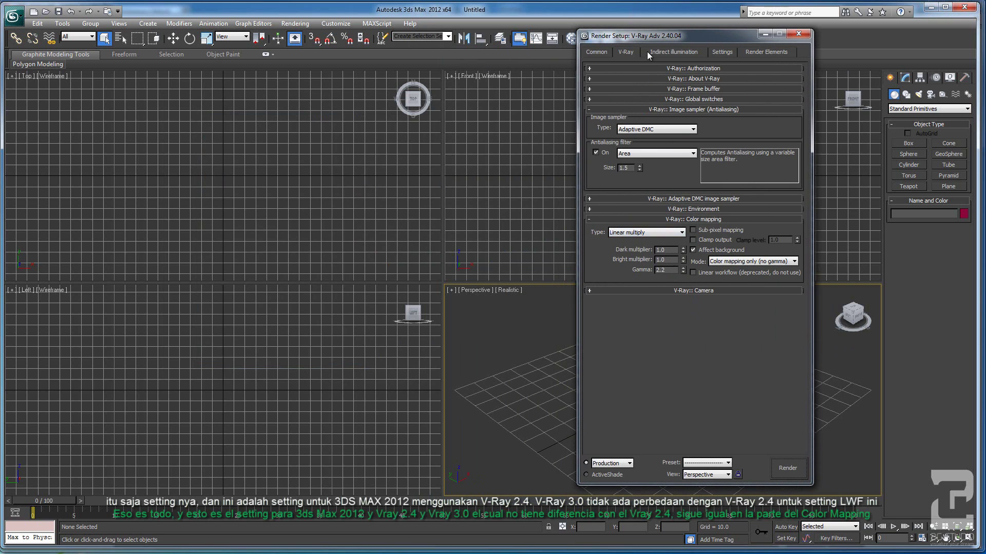
{"action": "left_click", "coordinate": [930, 8]}
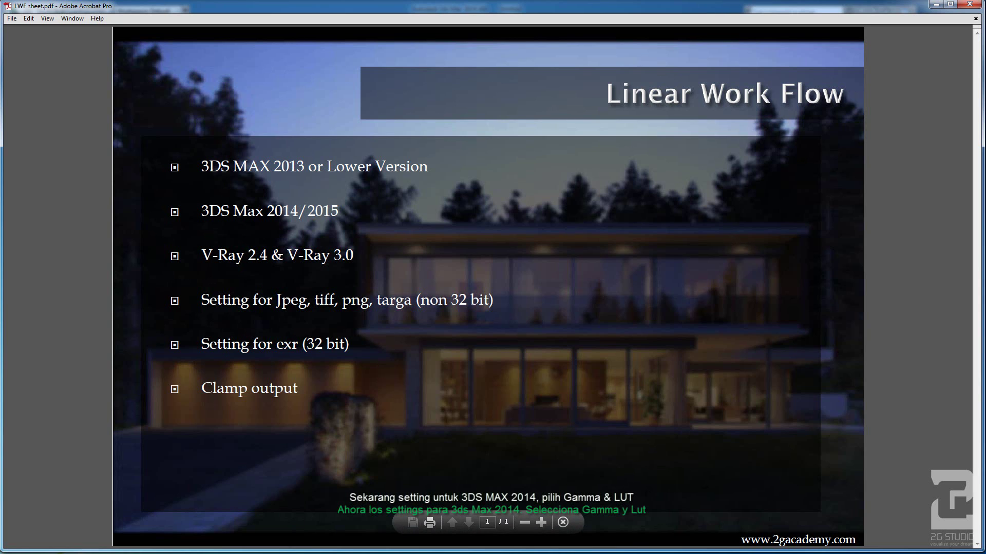
{"action": "key", "text": "alt+Tab"}
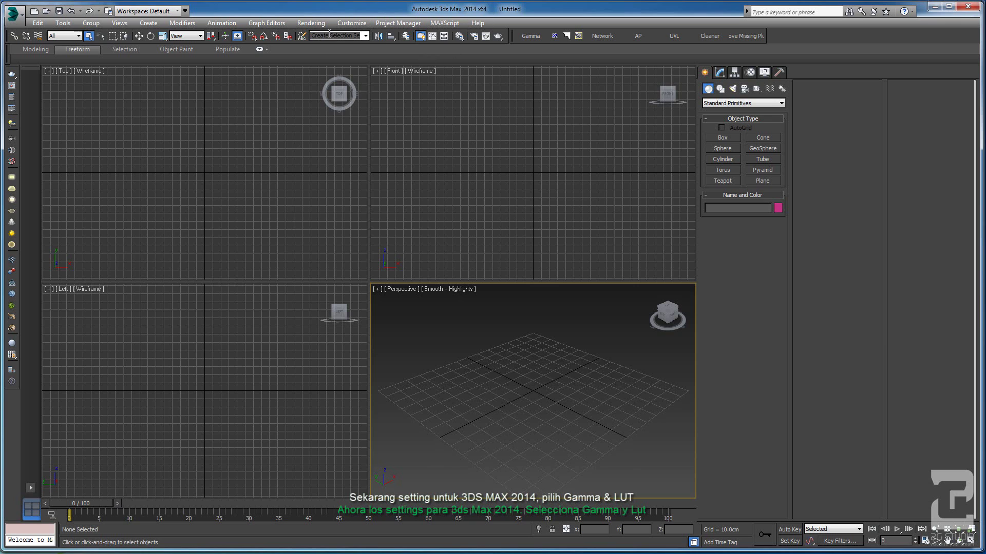
In 3ds Max 2014, apply Gamma 2.2 affecting color selectors and the Material Editor.
{"action": "left_click", "coordinate": [311, 24]}
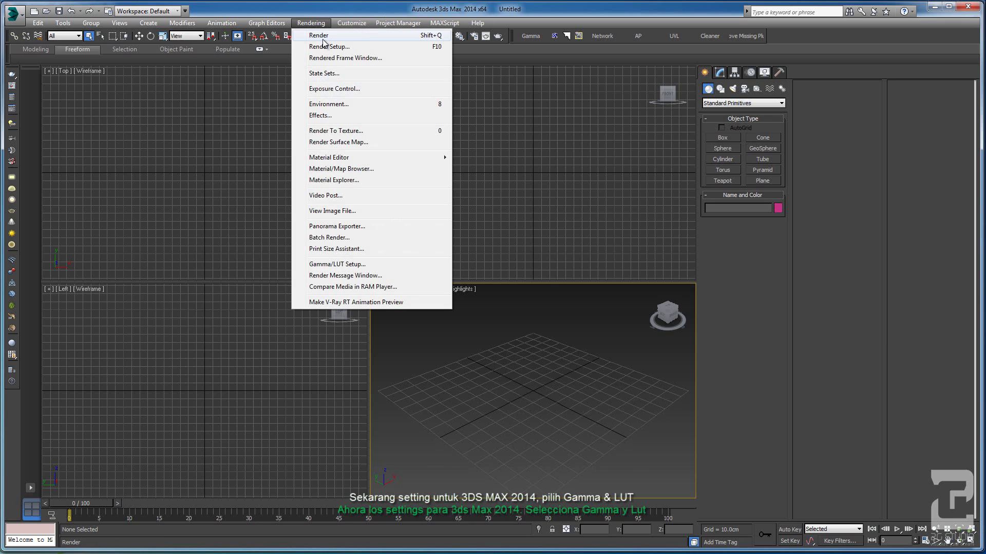
{"action": "left_click", "coordinate": [312, 265]}
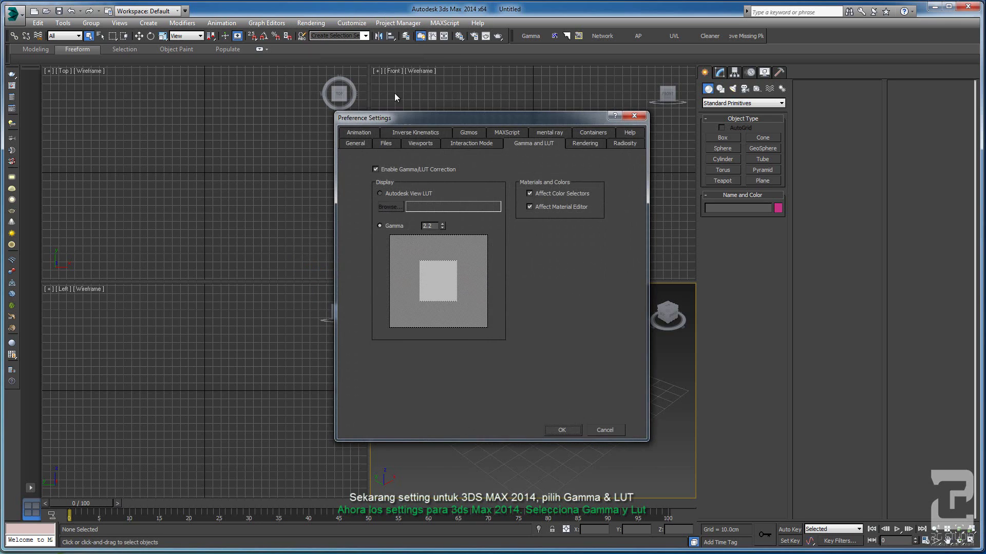
{"action": "left_click_drag", "start_coordinate": [409, 120], "coordinate": [312, 127]}
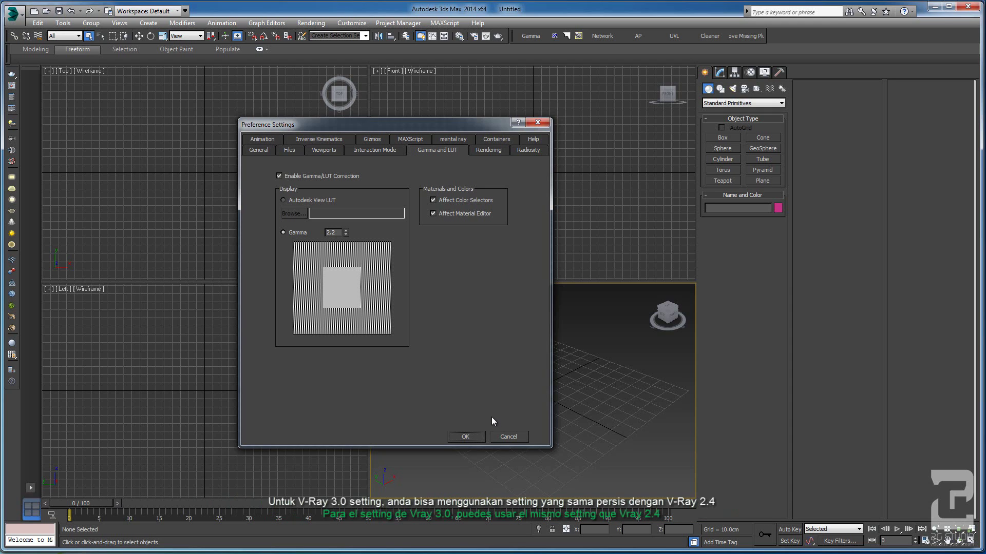
{"action": "left_click", "coordinate": [464, 436]}
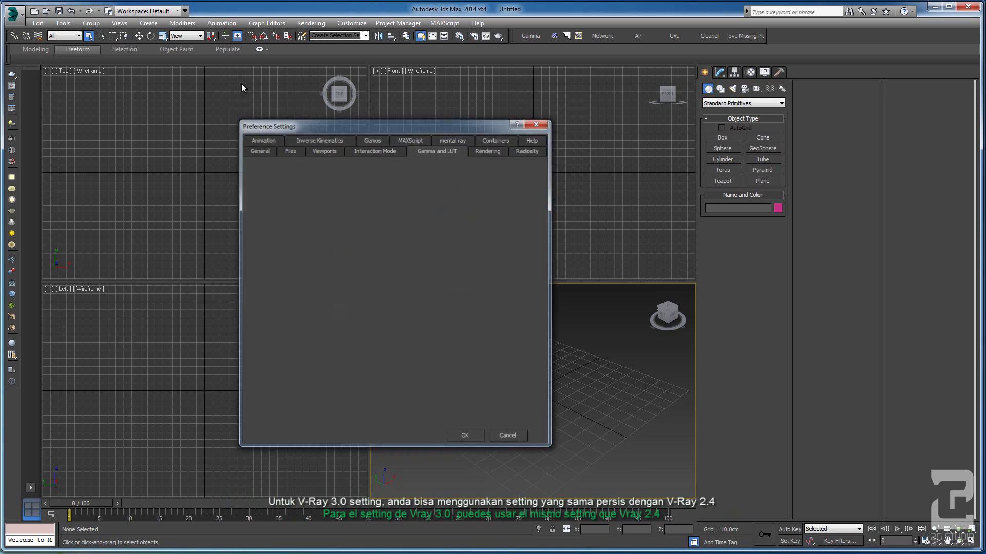
Toggle V-Ray color mapping mode to None and back to Color mapping only, then switch to ballhdr_3.max.
{"action": "left_click", "coordinate": [310, 23]}
{"action": "left_click", "coordinate": [324, 48]}
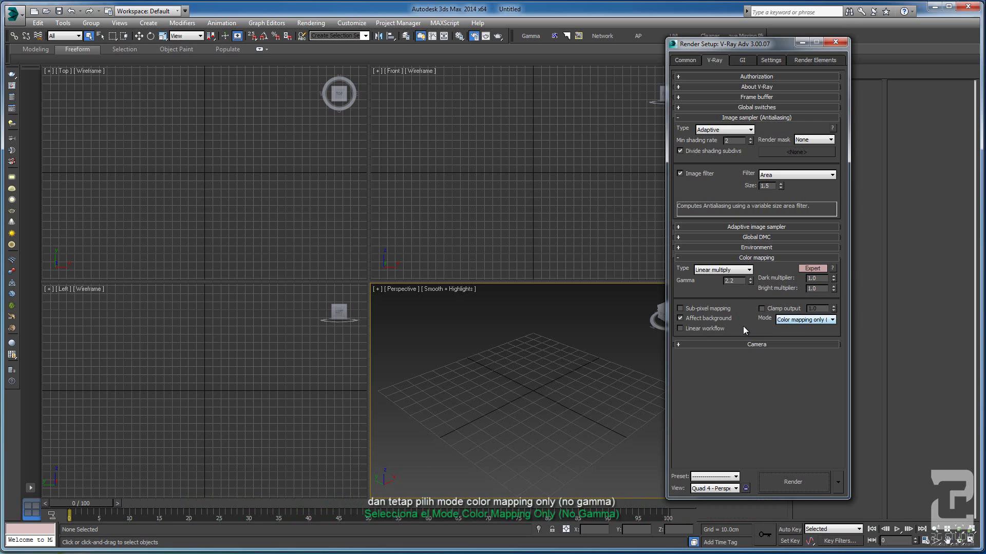
{"action": "left_click", "coordinate": [796, 319]}
{"action": "left_click", "coordinate": [798, 342]}
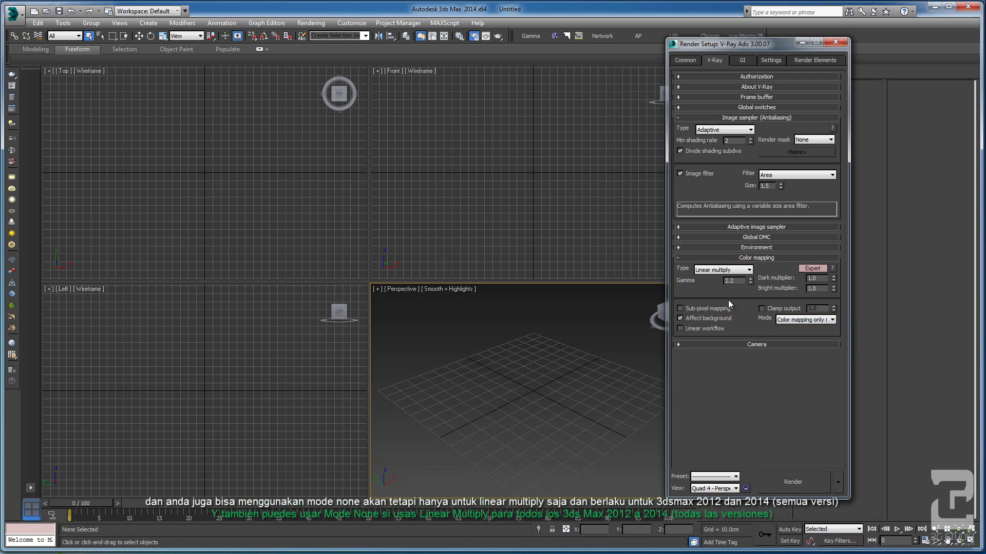
{"action": "left_click", "coordinate": [785, 320]}
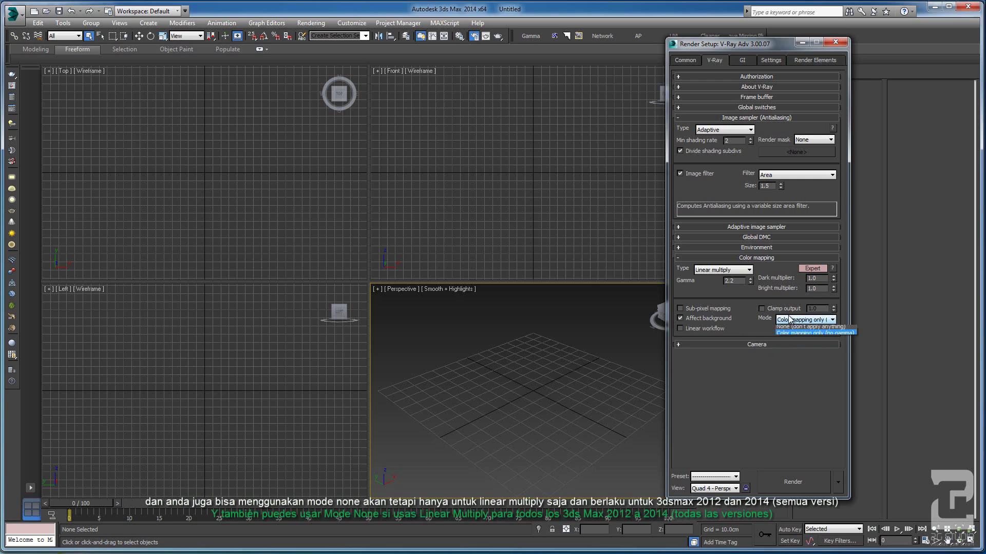
{"action": "left_click", "coordinate": [793, 334]}
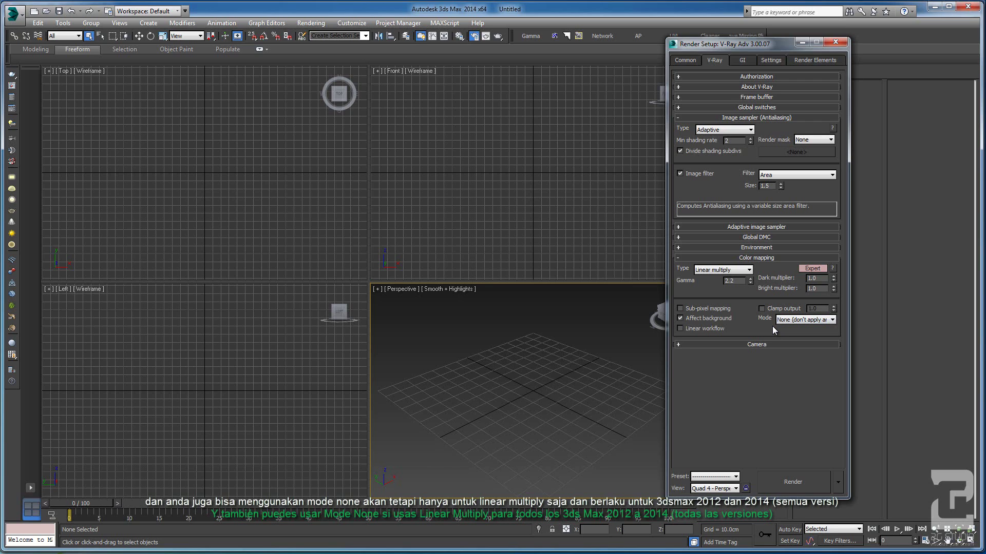
{"action": "left_click", "coordinate": [805, 319]}
{"action": "left_click", "coordinate": [801, 343]}
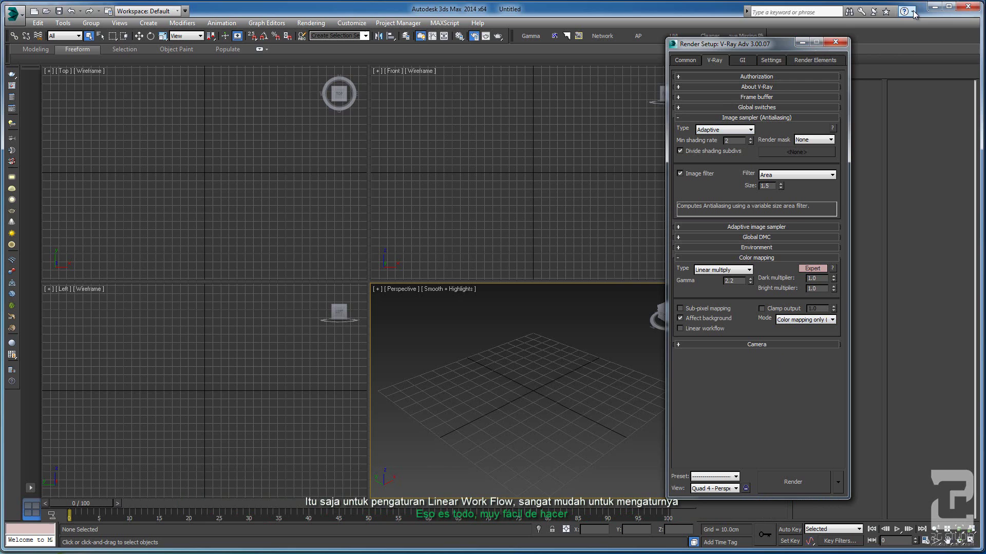
{"action": "left_click", "coordinate": [932, 8]}
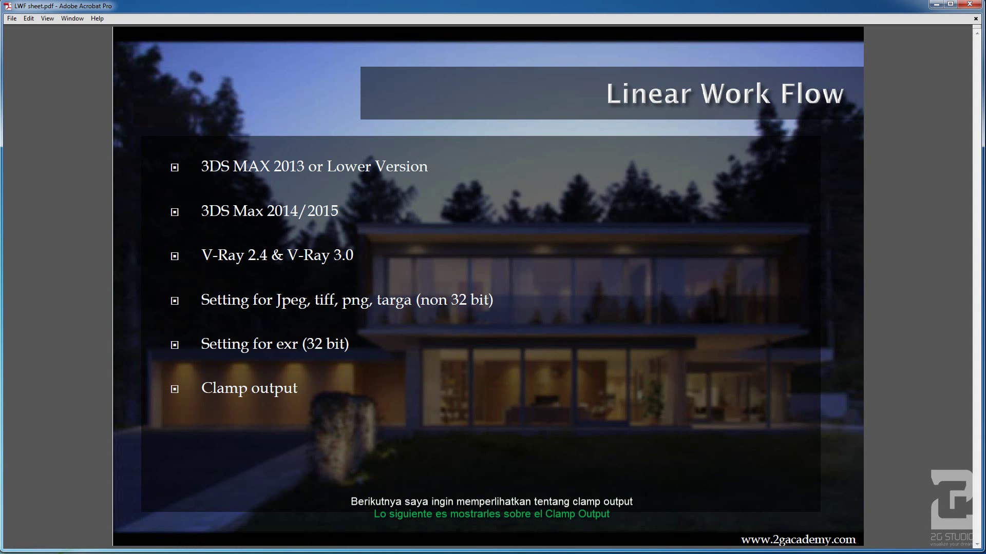
{"action": "key", "text": "alt+Tab"}
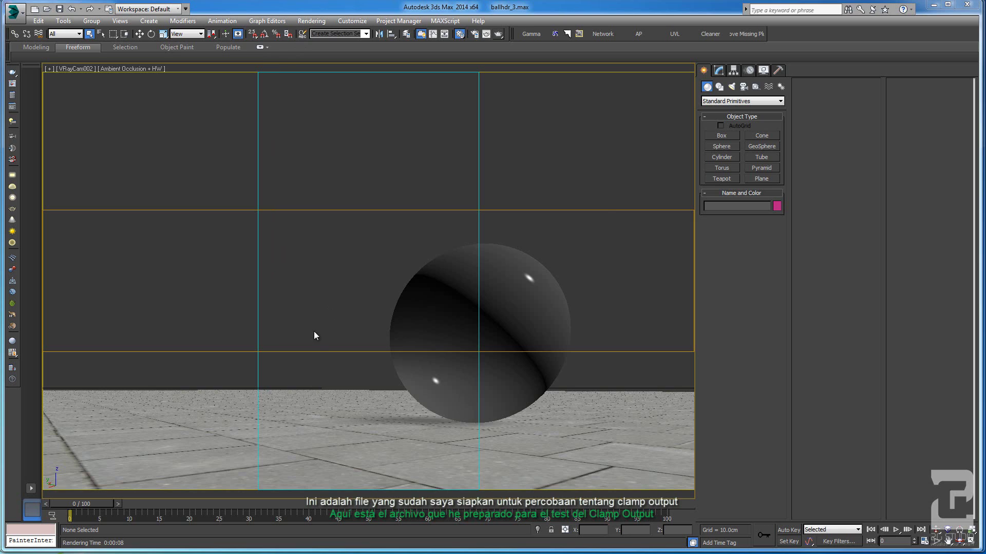
Show V-Ray Color mapping in Expert mode: Reinhard, gamma 2.2, Clamp output off.
{"action": "left_click", "coordinate": [316, 22]}
{"action": "left_click", "coordinate": [321, 45]}
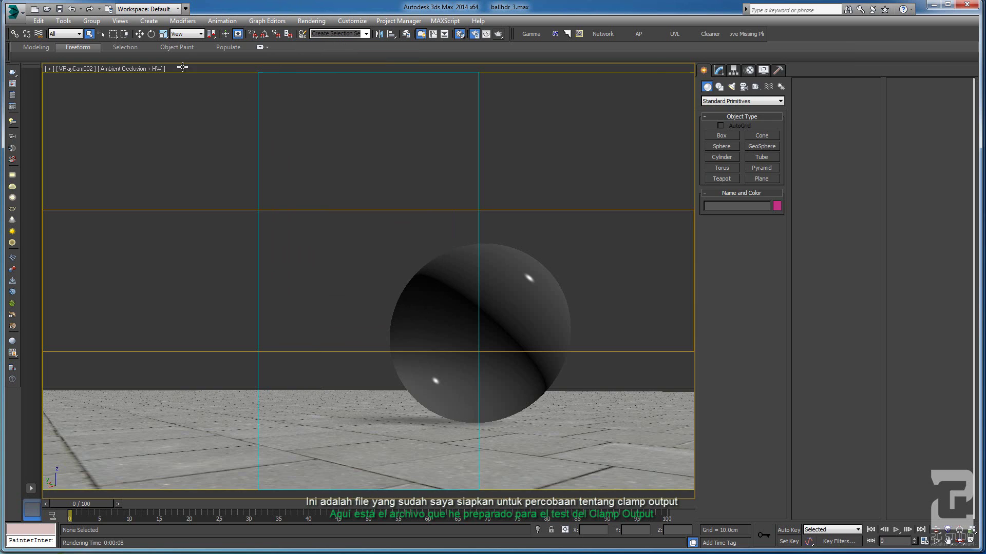
{"action": "left_click", "coordinate": [714, 62]}
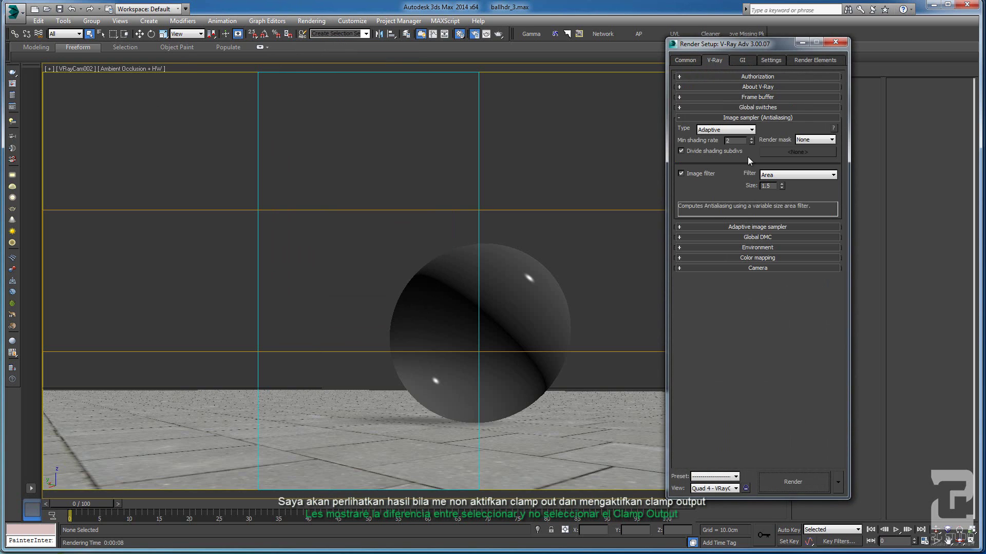
{"action": "left_click", "coordinate": [775, 258]}
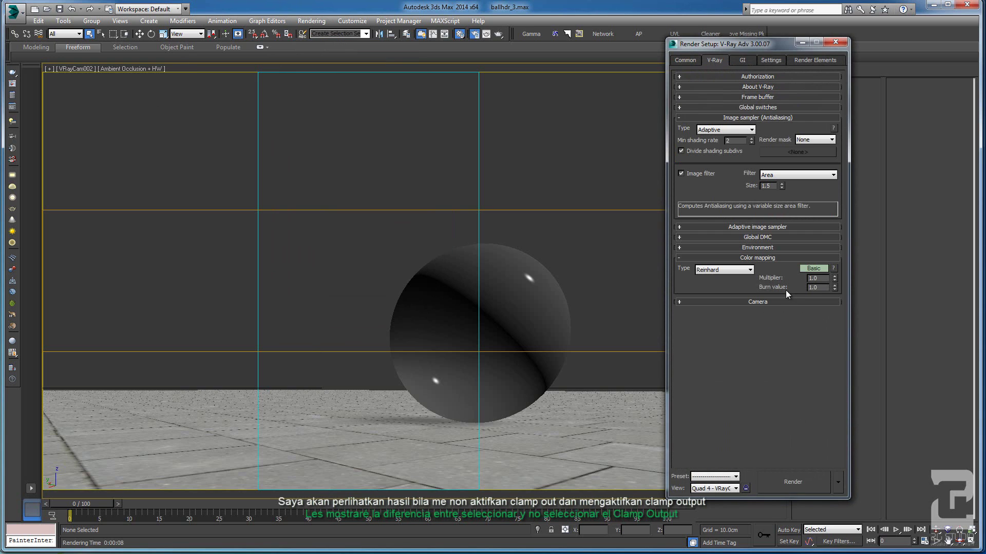
{"action": "left_click", "coordinate": [812, 269]}
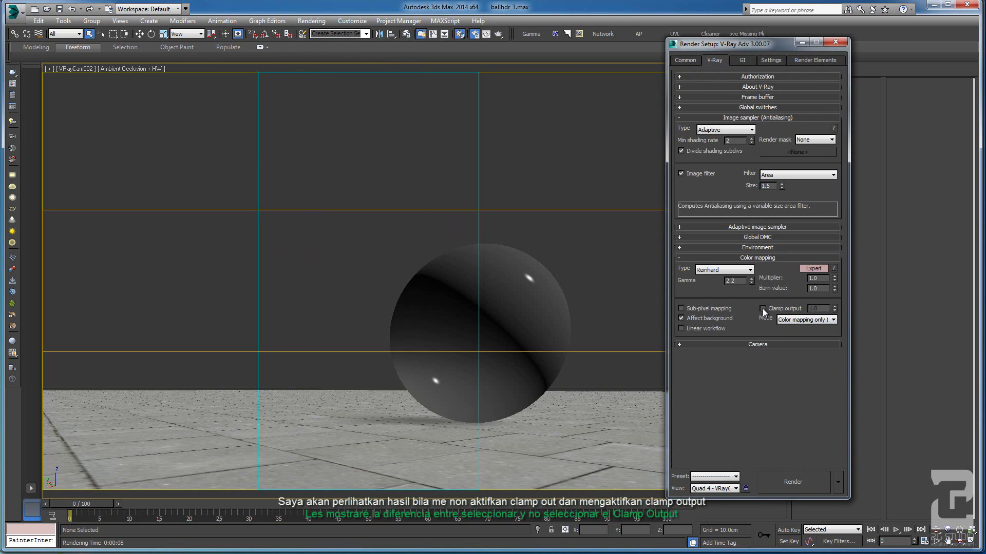
{"action": "left_click_drag", "start_coordinate": [724, 47], "coordinate": [817, 43]}
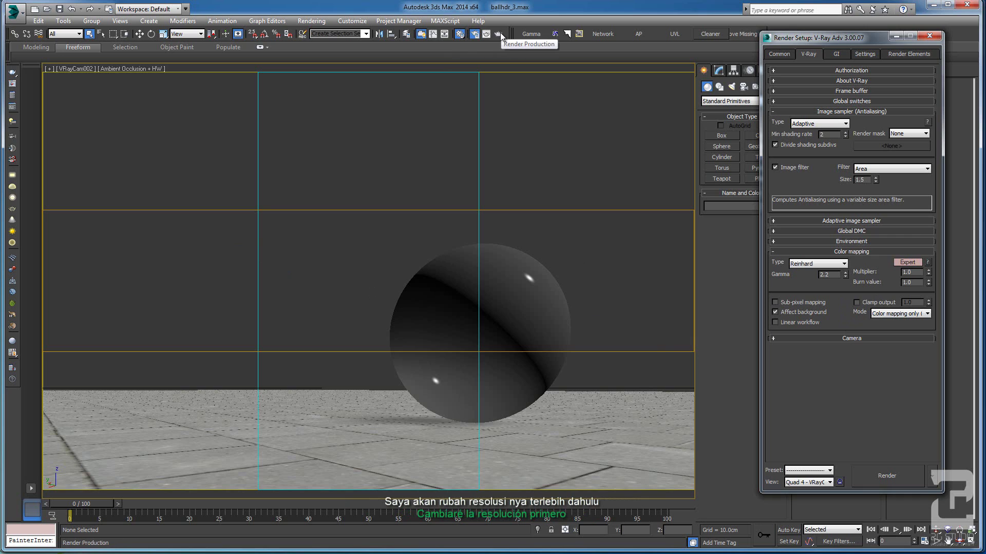
Set the output width to 640 and render the unclamped chrome sphere.
{"action": "left_click", "coordinate": [786, 53]}
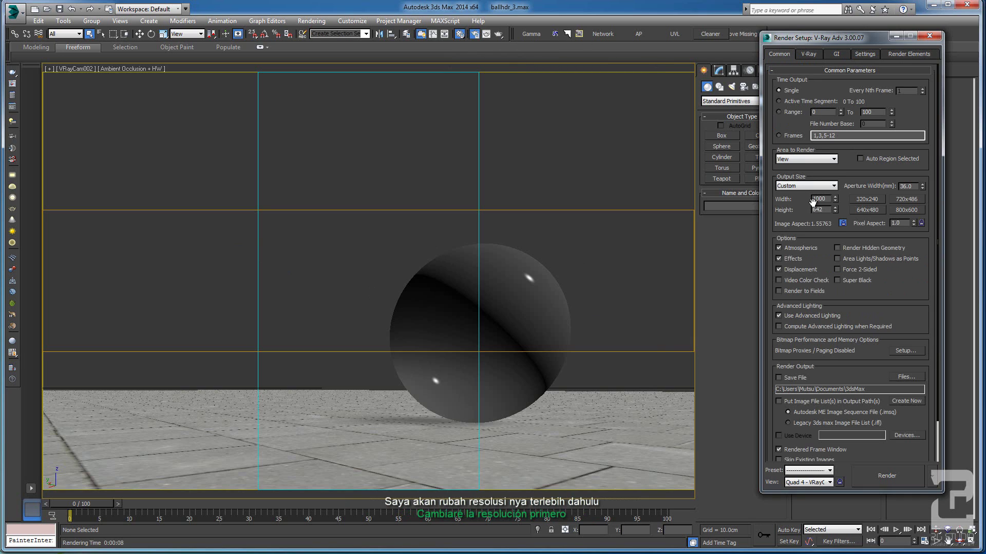
{"action": "double_click", "coordinate": [818, 200]}
{"action": "type", "text": "640"}
{"action": "key", "text": "Return"}
{"action": "left_click", "coordinate": [897, 480]}
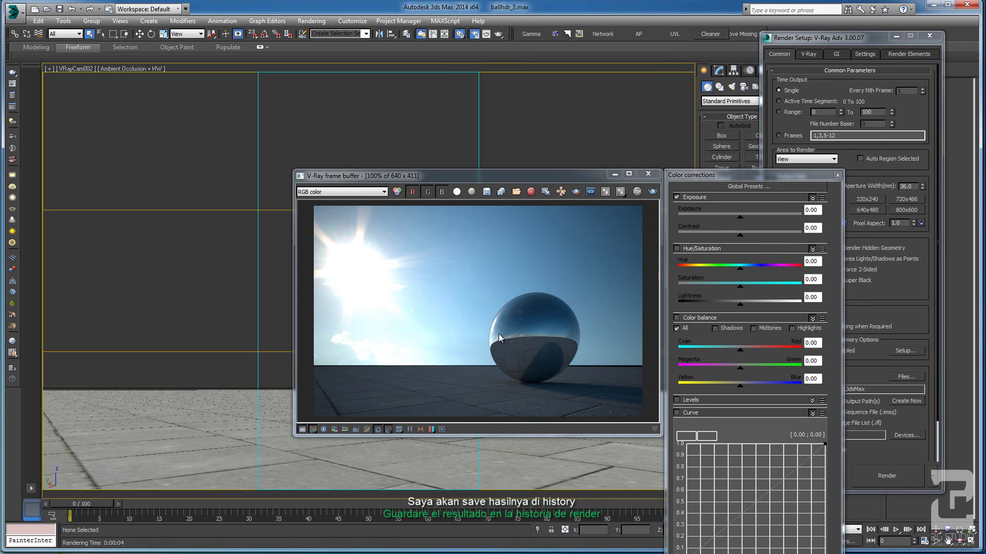
Save the unclamped render to the render history and return to the V-Ray settings.
{"action": "left_click", "coordinate": [409, 429]}
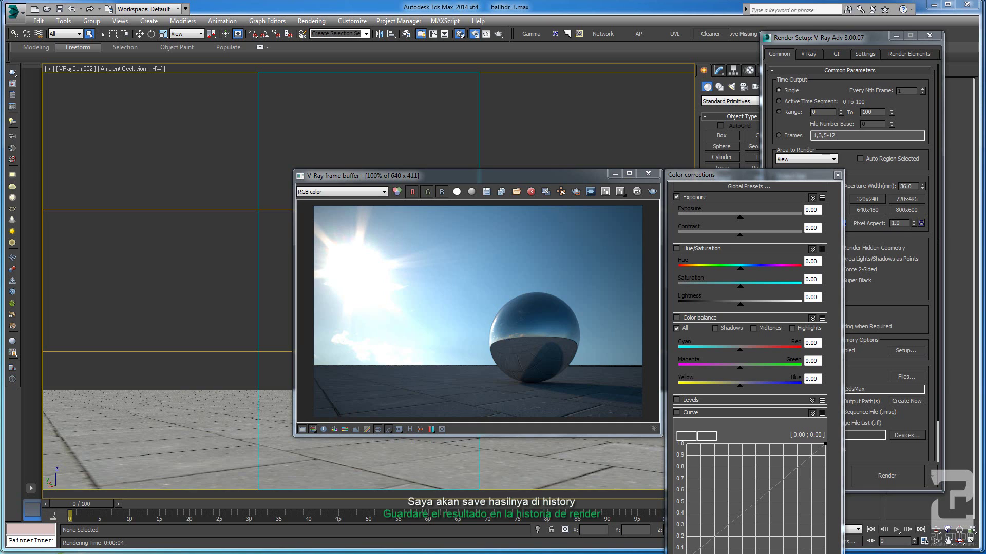
{"action": "left_click", "coordinate": [409, 429]}
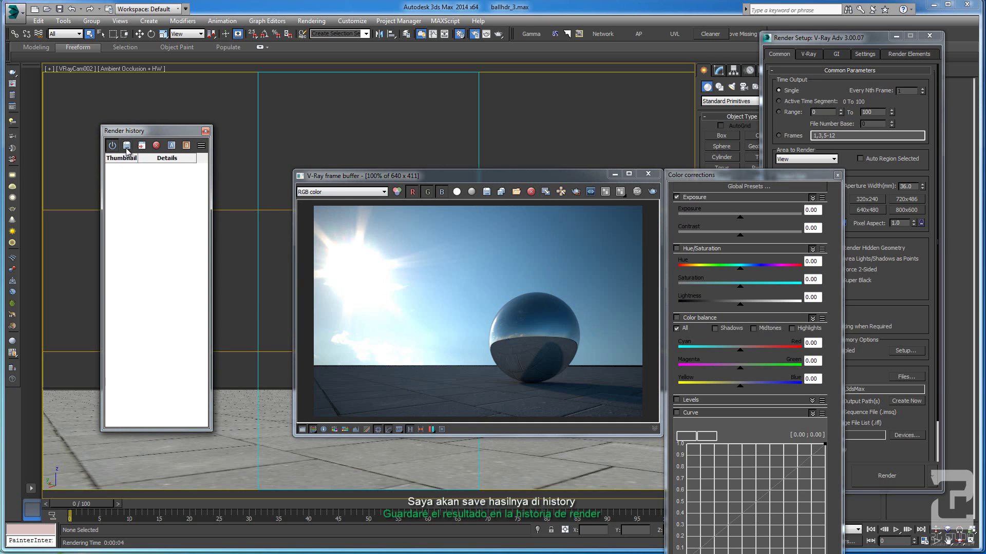
{"action": "left_click", "coordinate": [127, 148]}
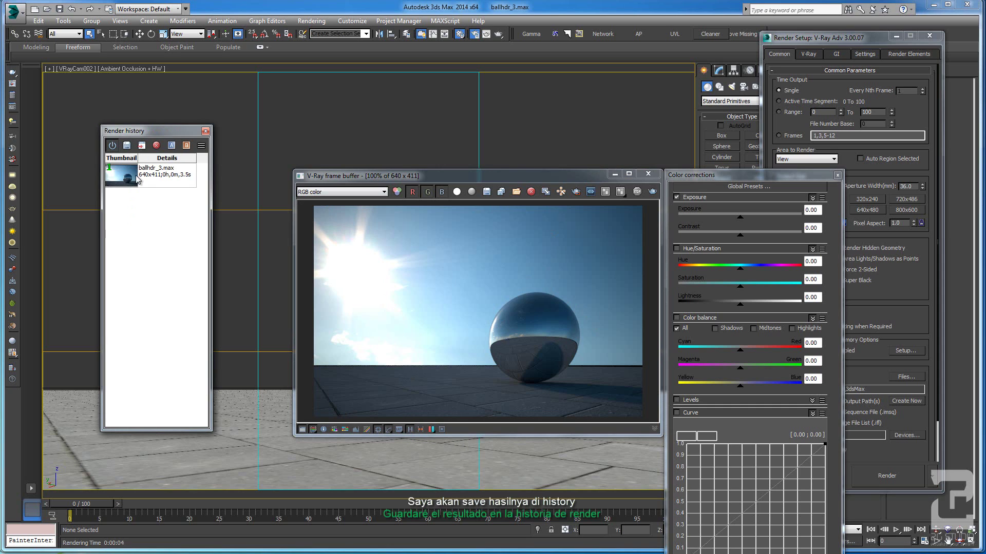
{"action": "left_click", "coordinate": [837, 175]}
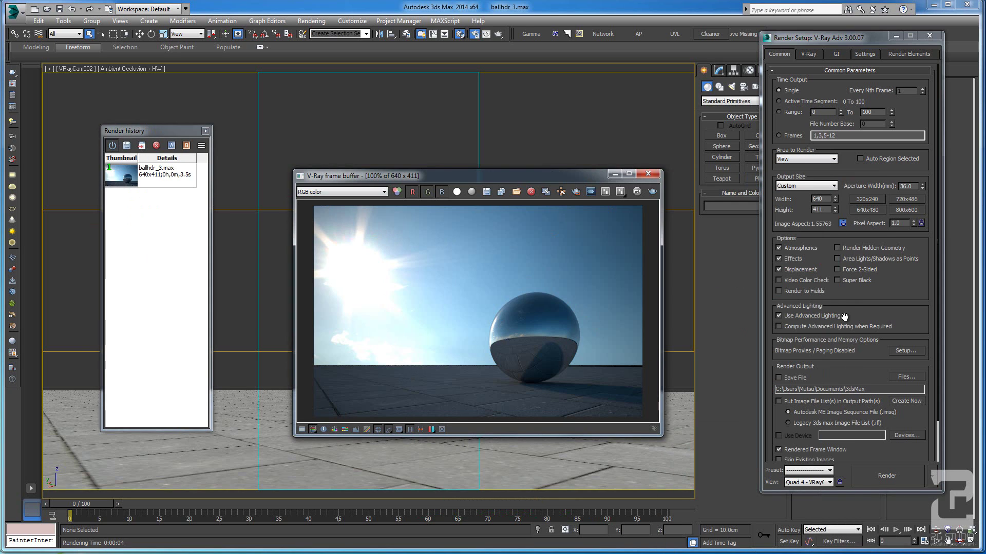
{"action": "left_click", "coordinate": [809, 53]}
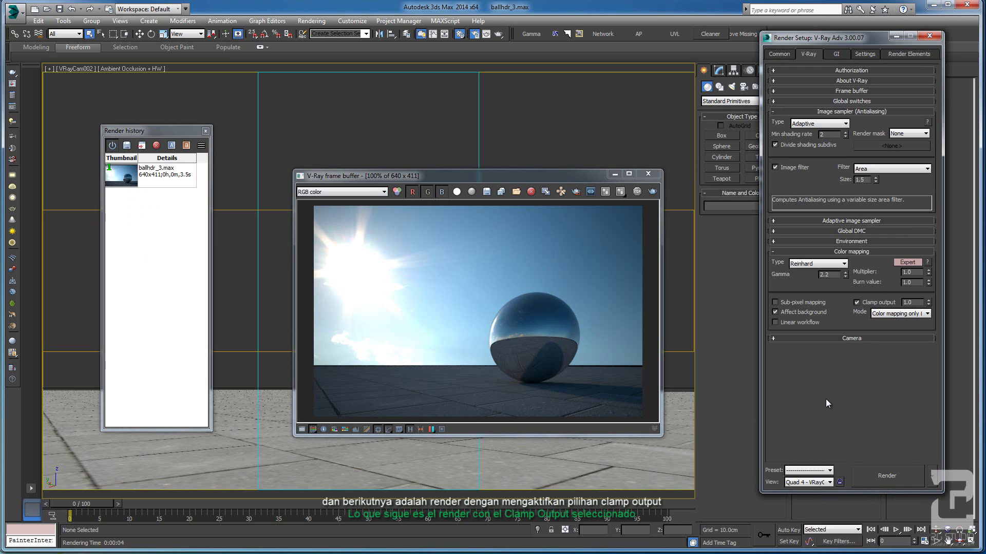
Render the sphere with Clamp output on and save it as a second history entry.
{"action": "left_click", "coordinate": [877, 481]}
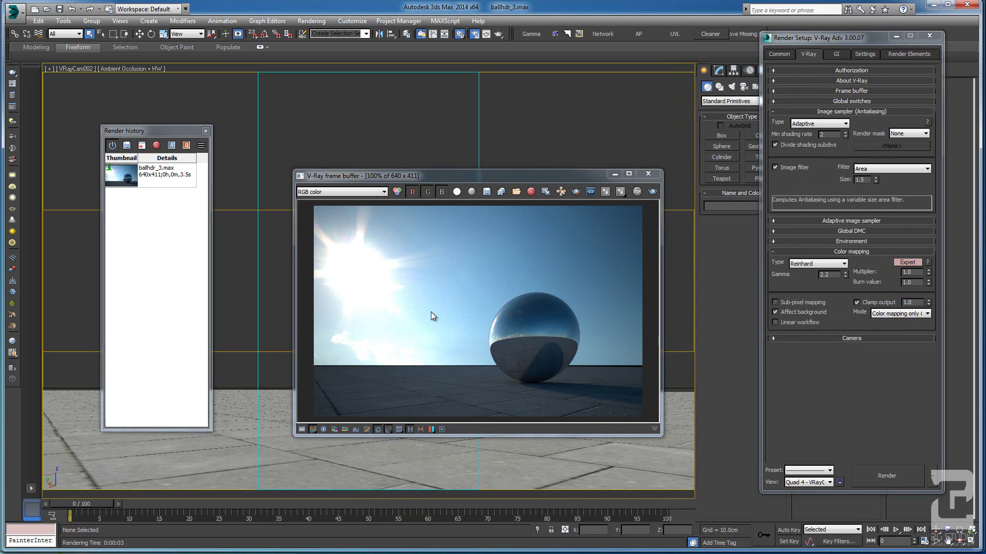
{"action": "left_click", "coordinate": [132, 149]}
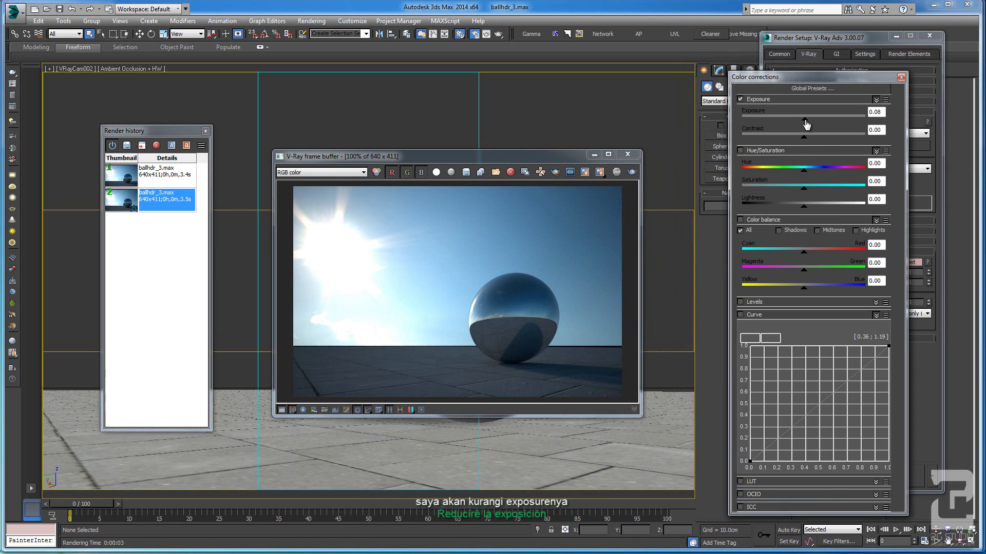
Lower the clamped render's exposure to -3.00 in Color corrections.
{"action": "left_click_drag", "start_coordinate": [806, 124], "coordinate": [752, 119]}
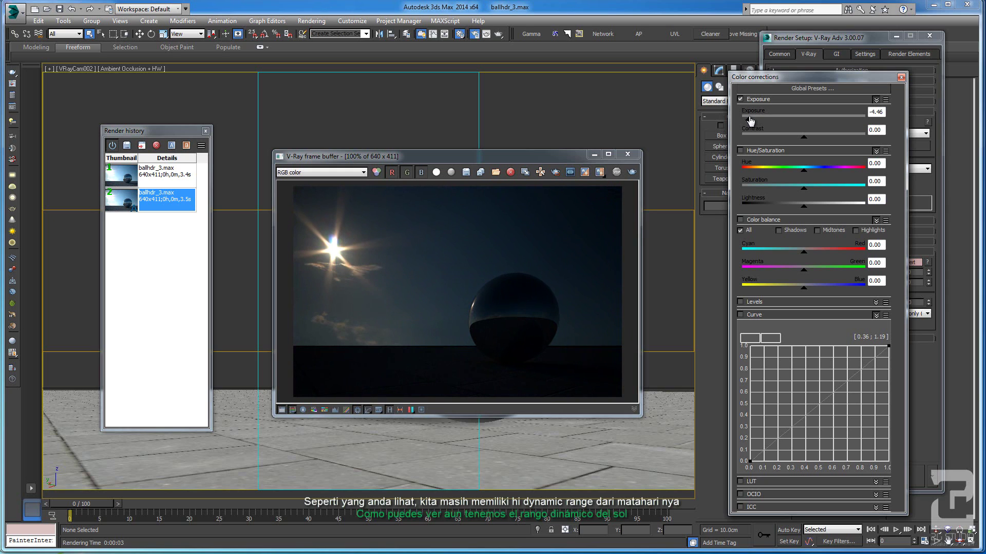
{"action": "mouse_move", "coordinate": [751, 120]}
{"action": "left_mouse_down"}
{"action": "mouse_move", "coordinate": [766, 116]}
{"action": "mouse_move", "coordinate": [734, 118]}
{"action": "mouse_move", "coordinate": [788, 122]}
{"action": "mouse_move", "coordinate": [766, 122]}
{"action": "left_mouse_up"}
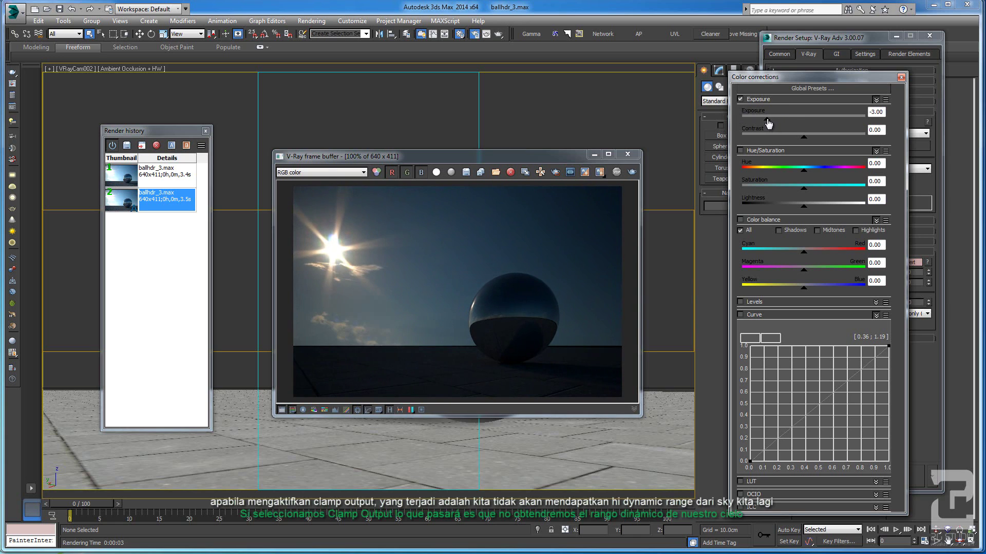
{"action": "left_click_drag", "start_coordinate": [800, 76], "coordinate": [716, 81]}
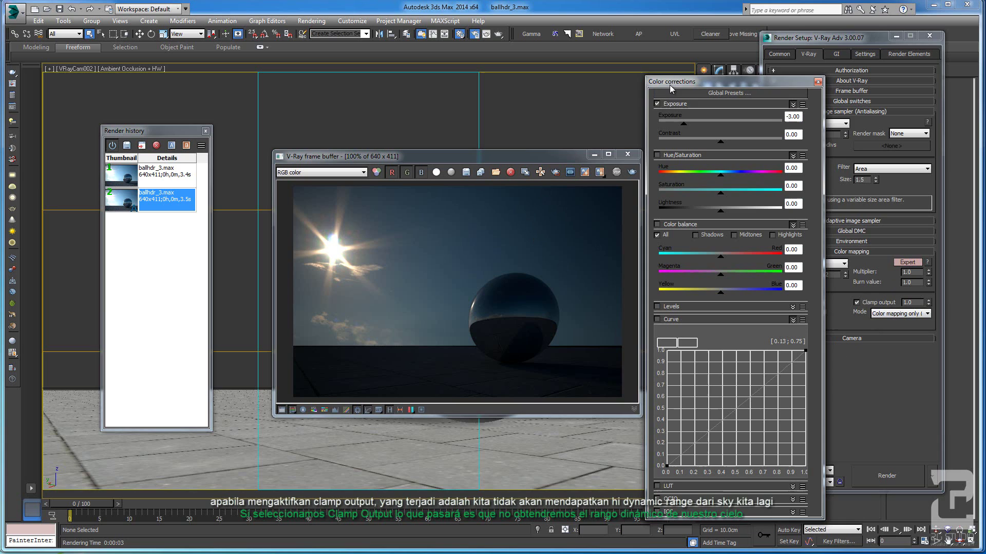
{"action": "left_click_drag", "start_coordinate": [692, 81], "coordinate": [755, 62]}
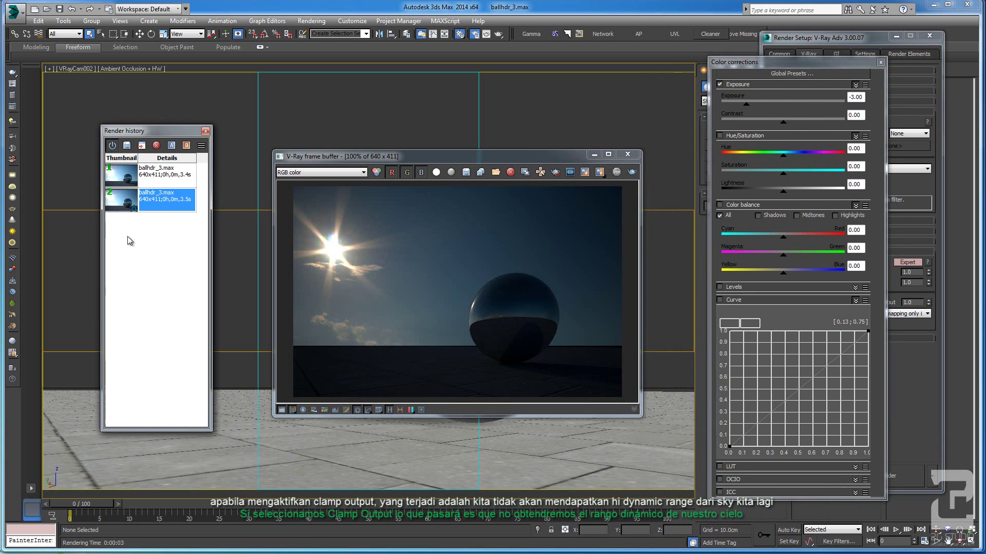
Set the first, unclamped history render as image A for a split A/B comparison.
{"action": "left_click", "coordinate": [136, 177]}
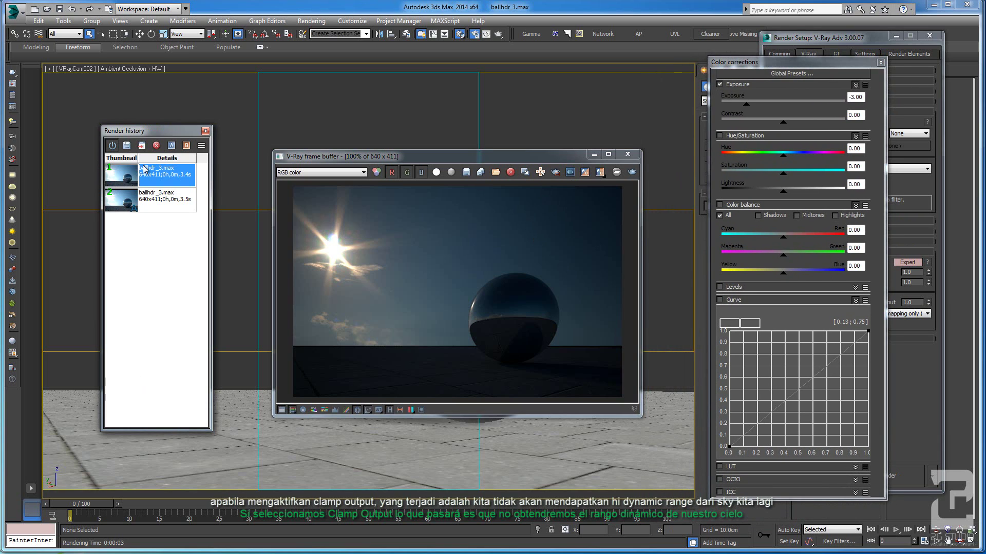
{"action": "left_click", "coordinate": [171, 145]}
{"action": "left_click", "coordinate": [412, 185]}
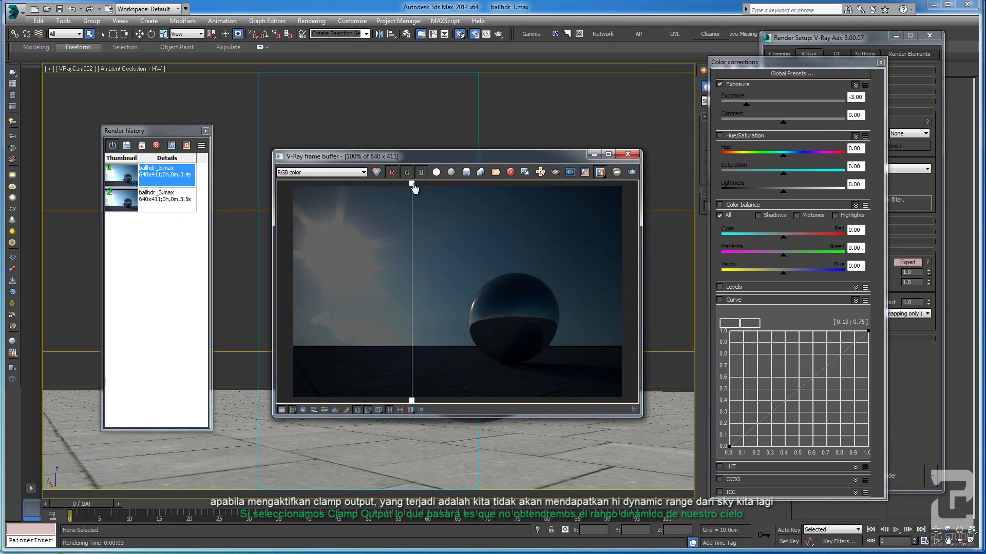